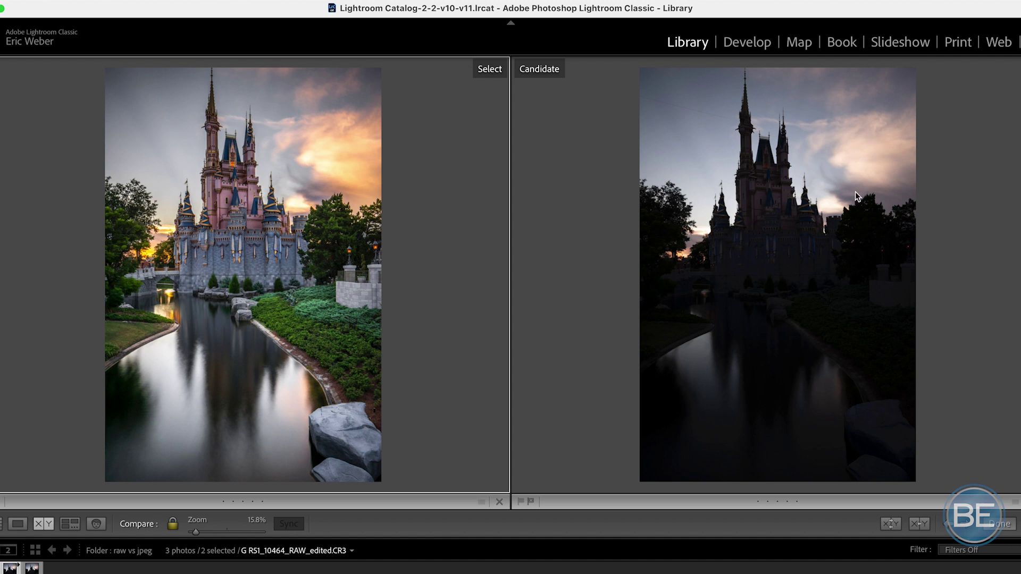
Hide the side panels and swap the edited photo for the dark unedited RAW in Compare.
left_click(987, 300)
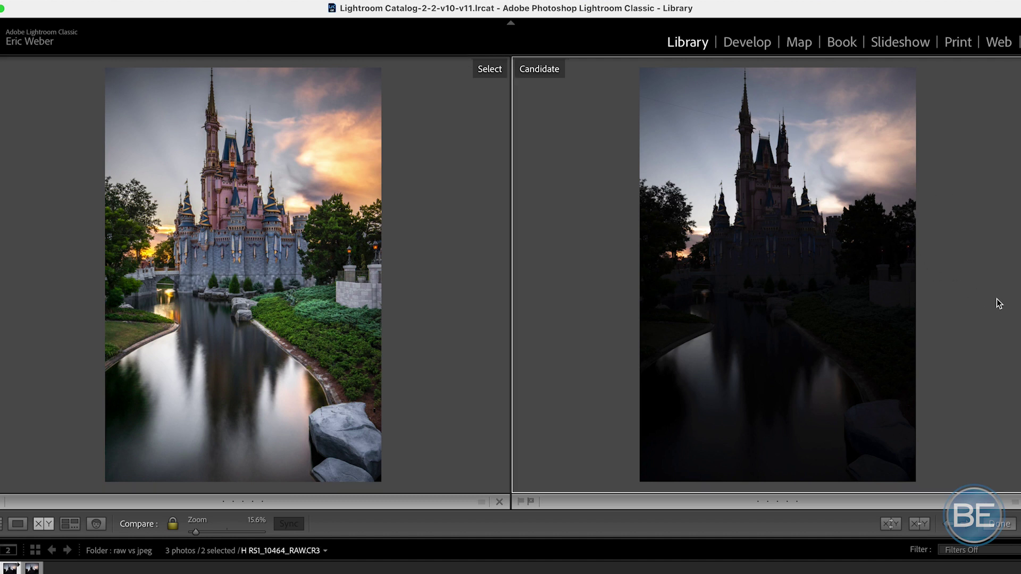
key("F8")
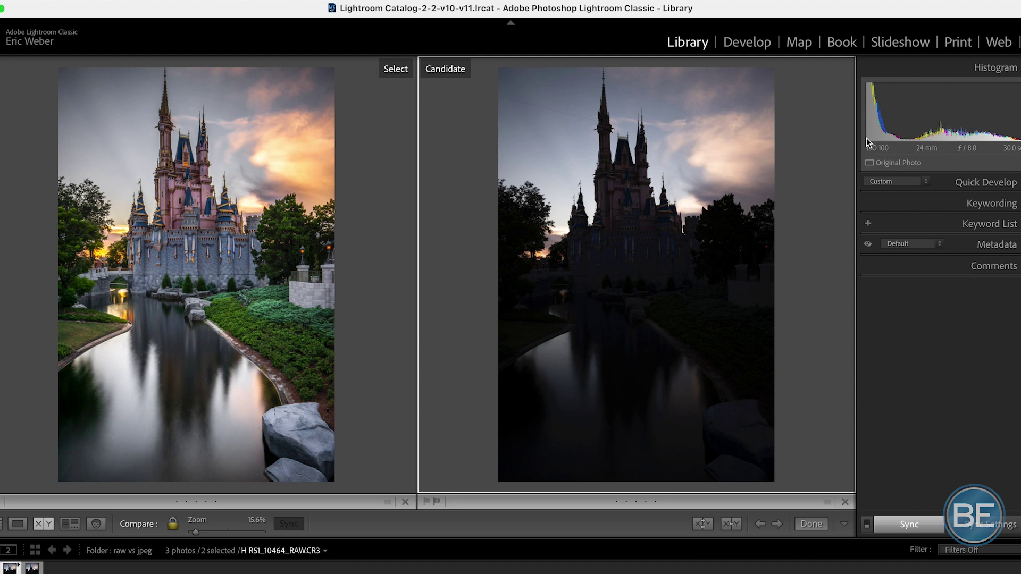
key("Tab")
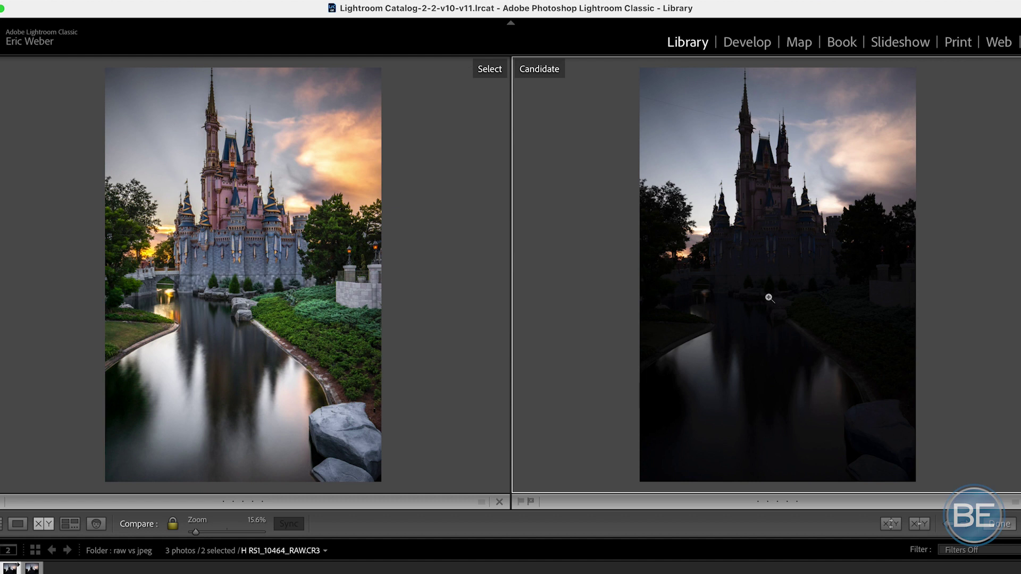
left_click(503, 428)
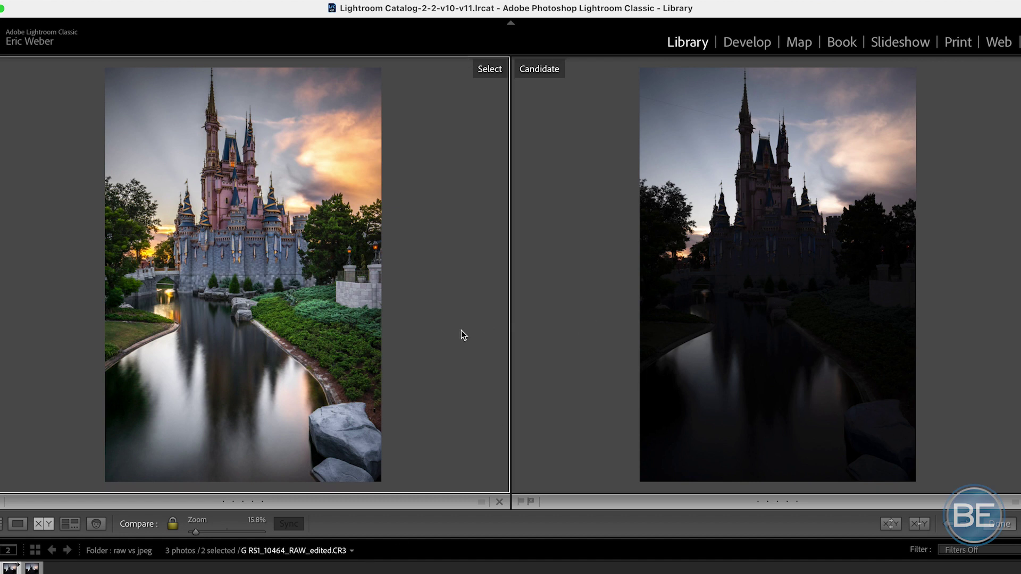
key("Left")
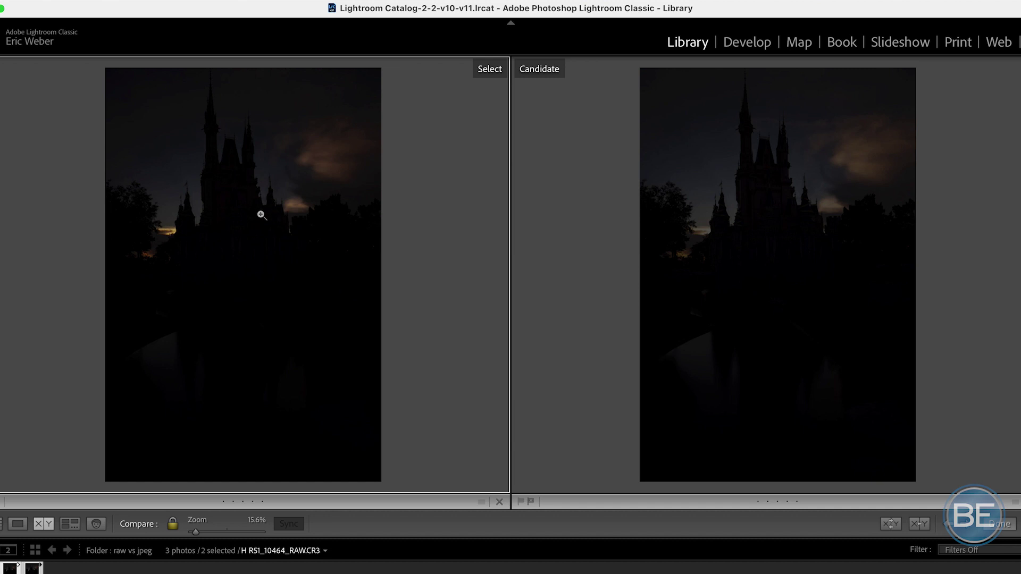
Inspect the sunset glow, tree and clouds at 200% in both photos, returning to fit each time.
left_click(171, 235)
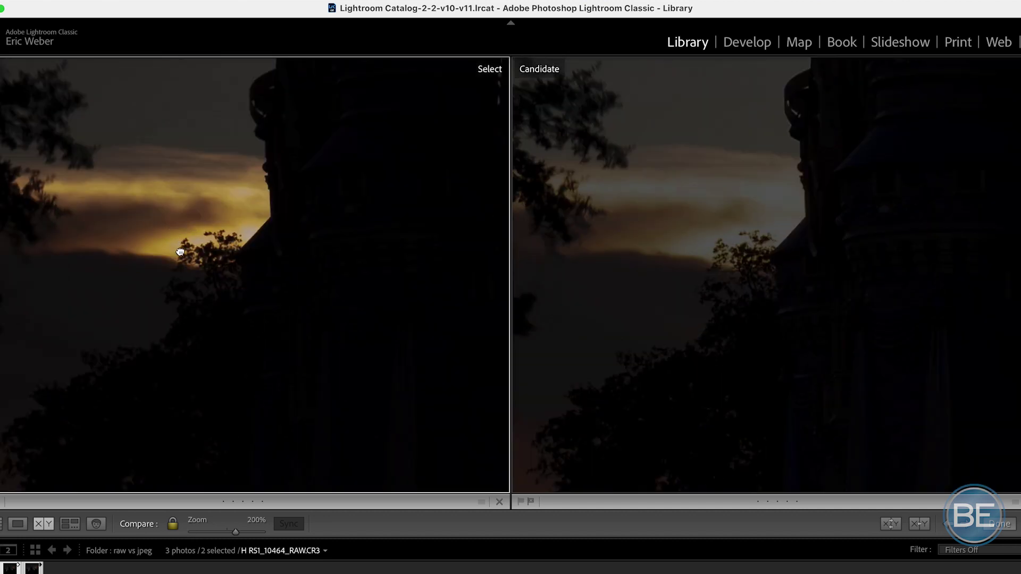
left_click_drag(180, 251, 229, 262)
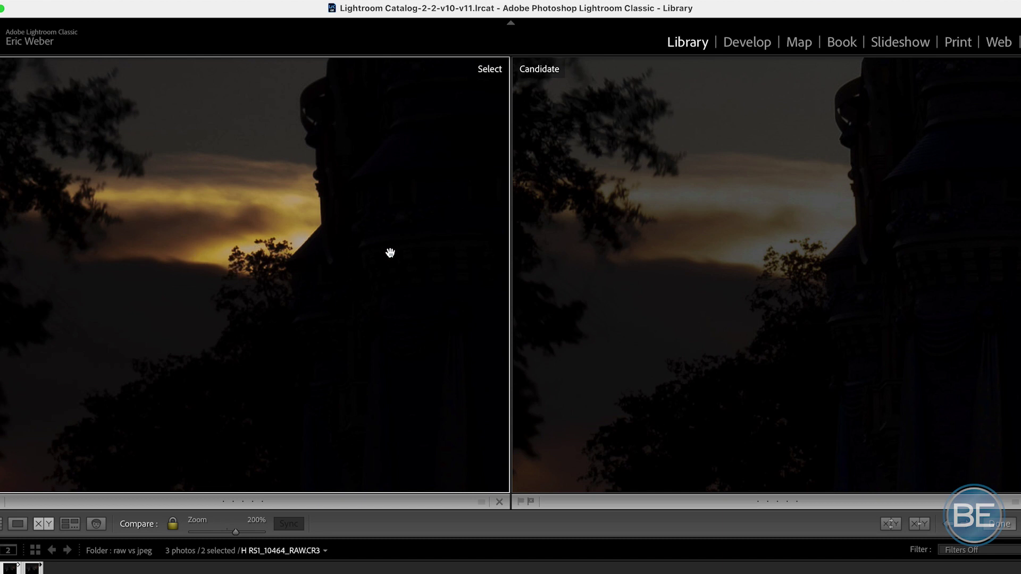
left_click(290, 235)
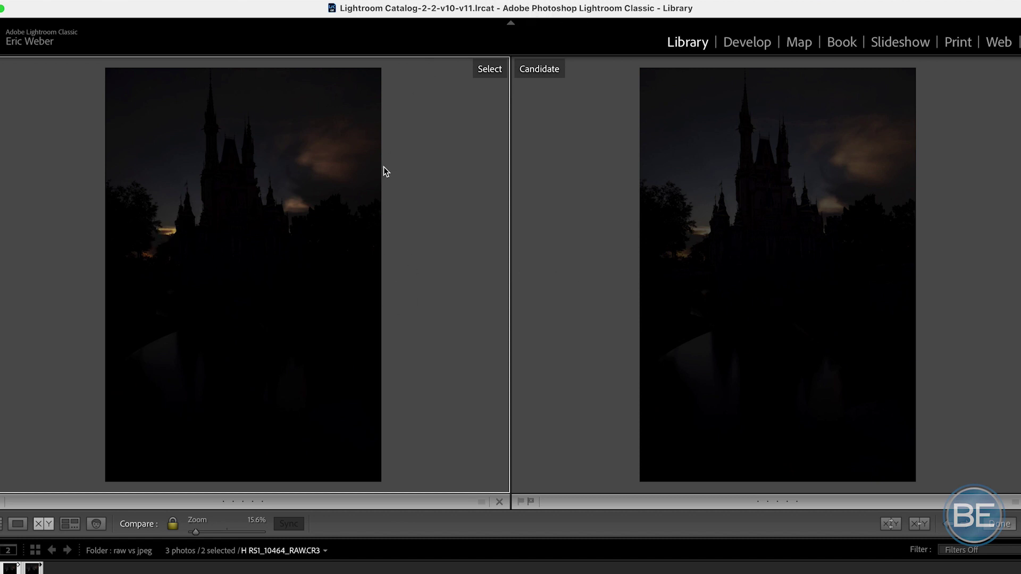
left_click(318, 166)
left_click_drag(318, 166, 255, 246)
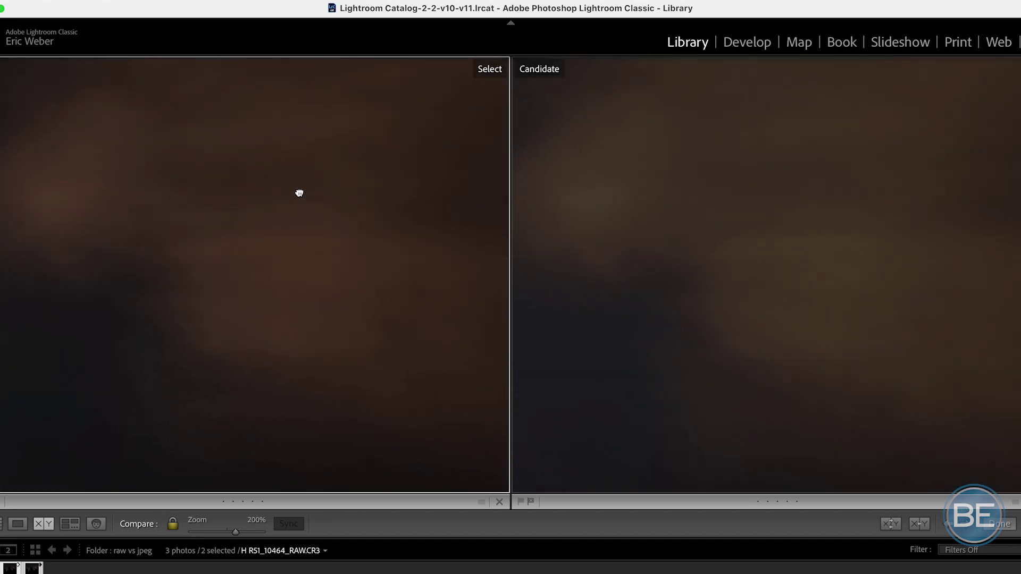
left_click(324, 229)
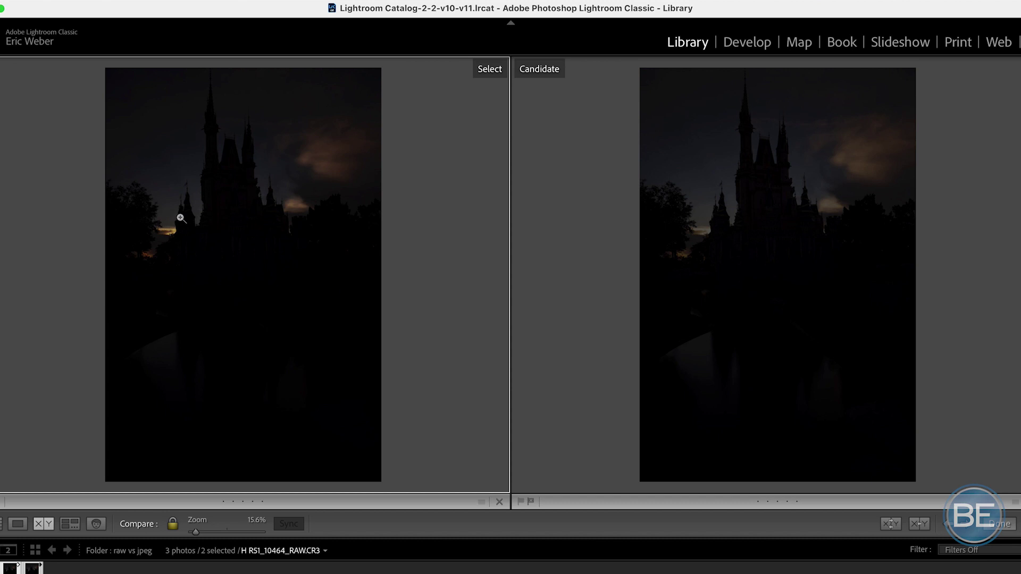
Check the sunset behind the trees at 200%, then place the bright JPEG beside the RAW.
left_click(166, 230)
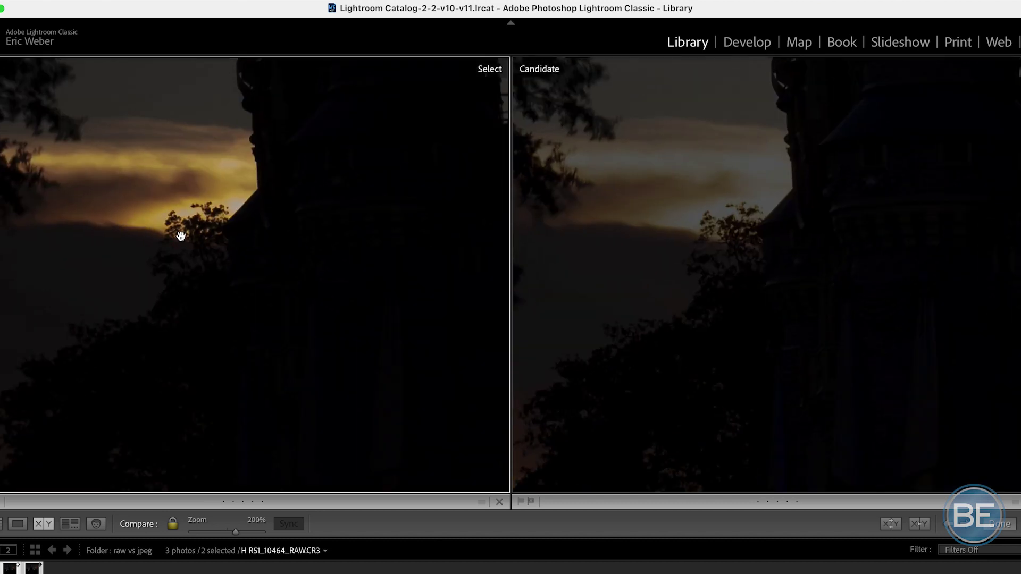
left_click_drag(176, 212, 212, 229)
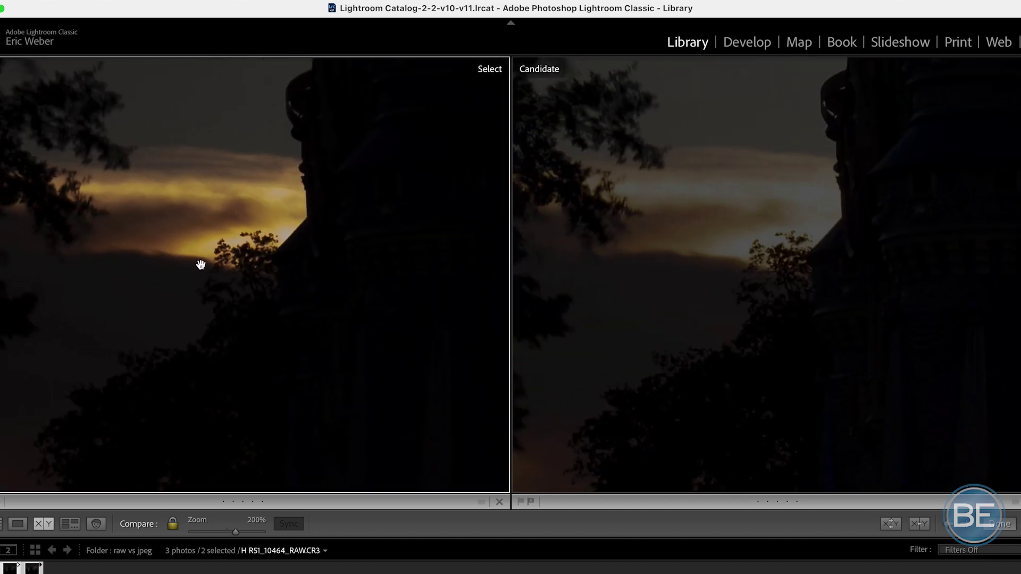
left_click(327, 247)
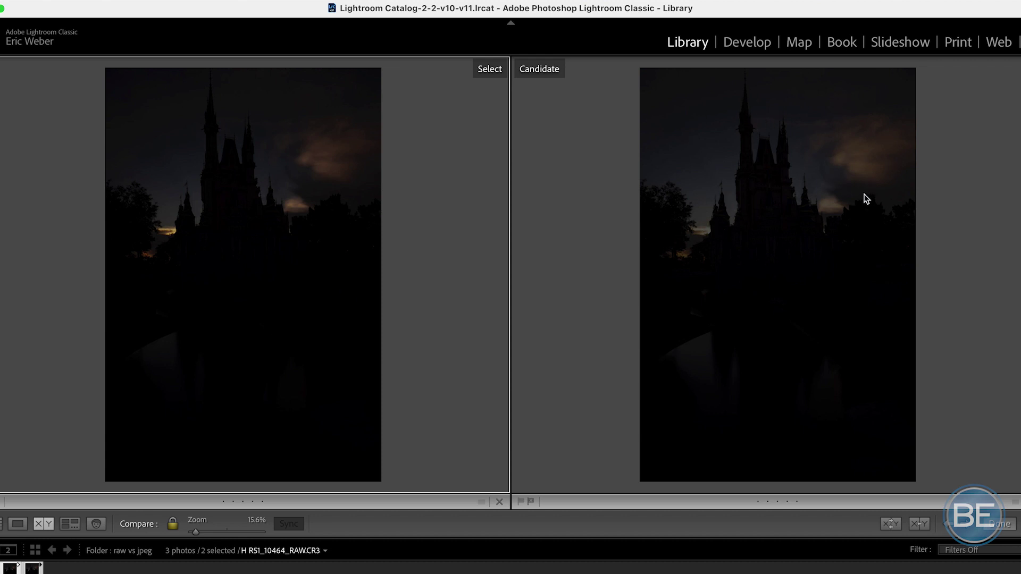
left_click(513, 323)
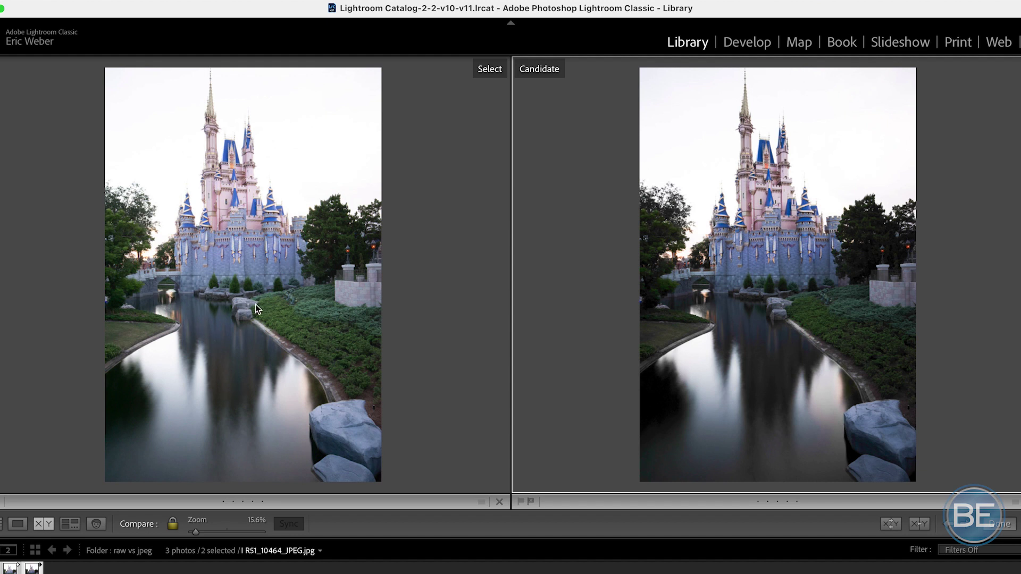
Inspect the waterside rocks, trees and boulder at 200% in both photos, then zoom back to fit.
left_click(204, 300)
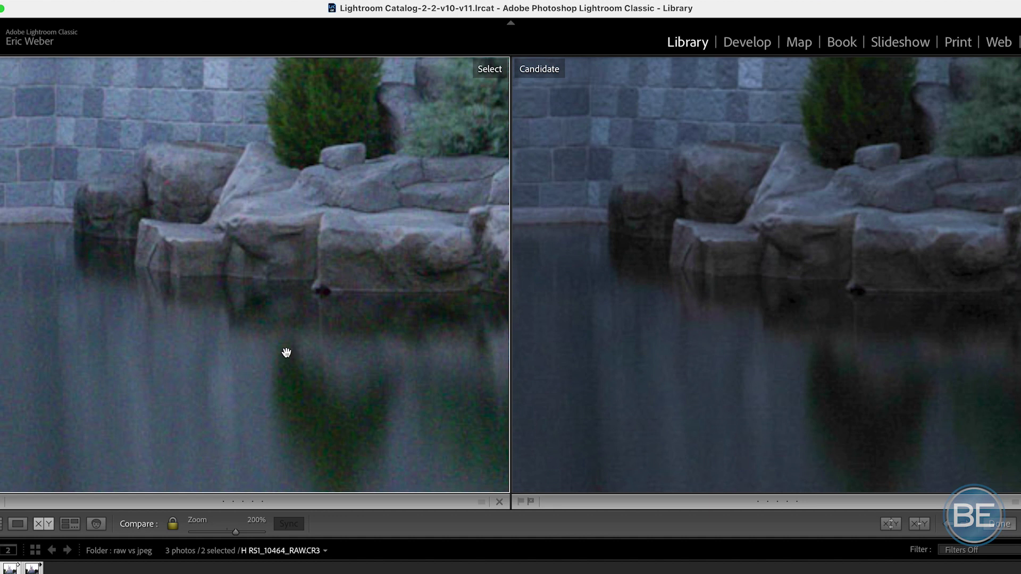
left_click_drag(286, 352, 308, 353)
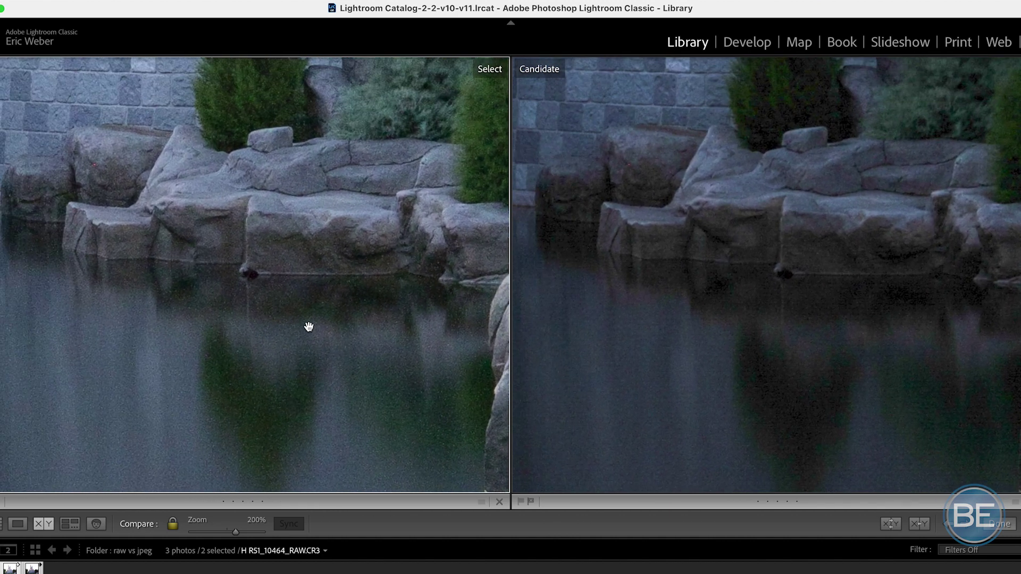
left_click_drag(369, 291, 351, 310)
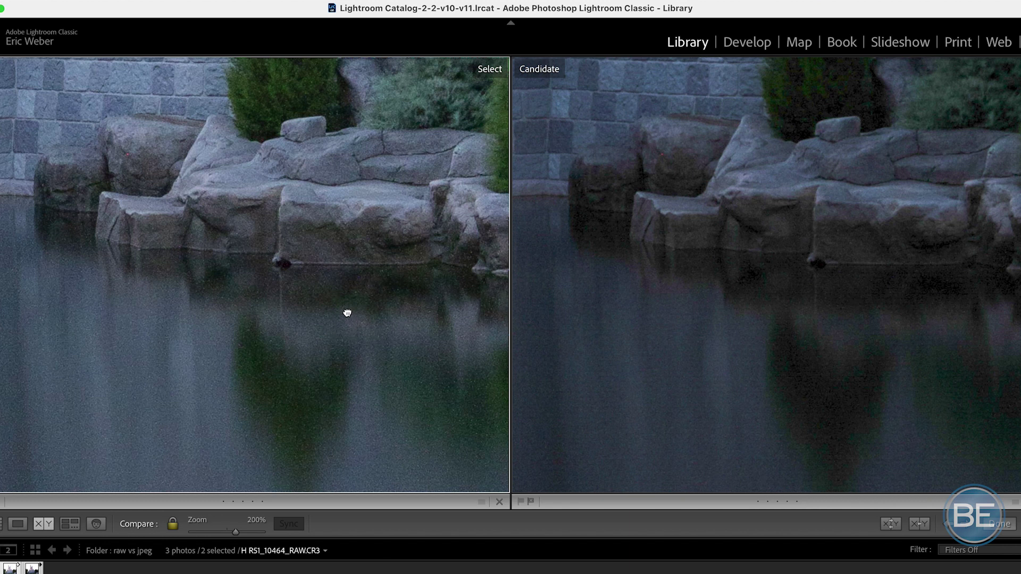
left_click(346, 312)
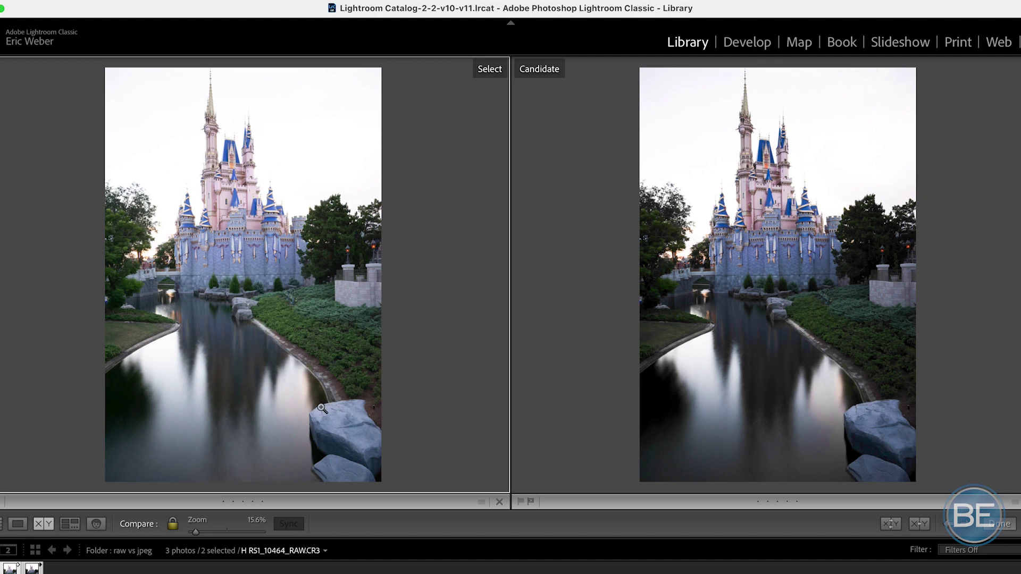
left_click(333, 231)
left_click_drag(338, 202, 324, 317)
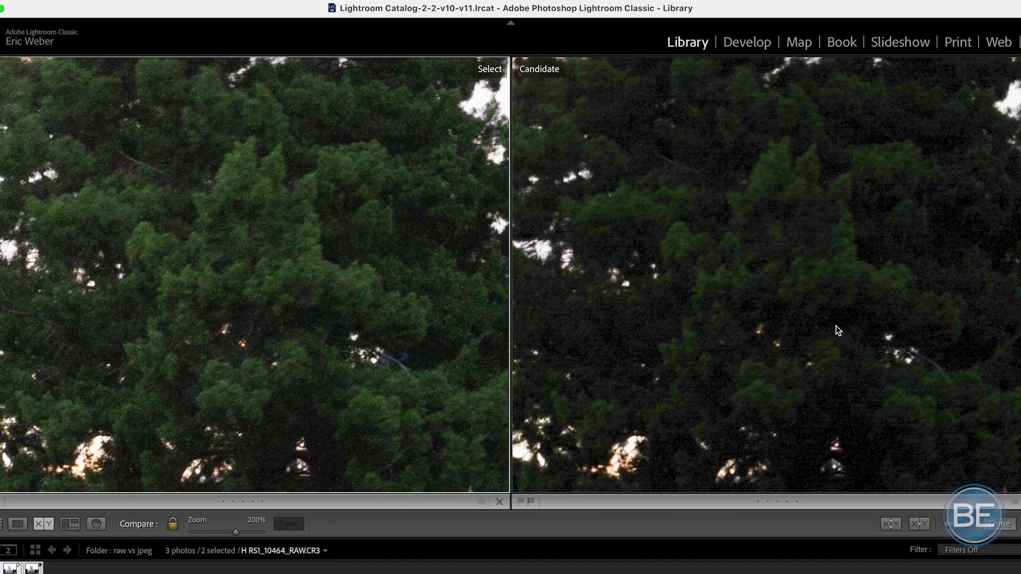
left_click(311, 251)
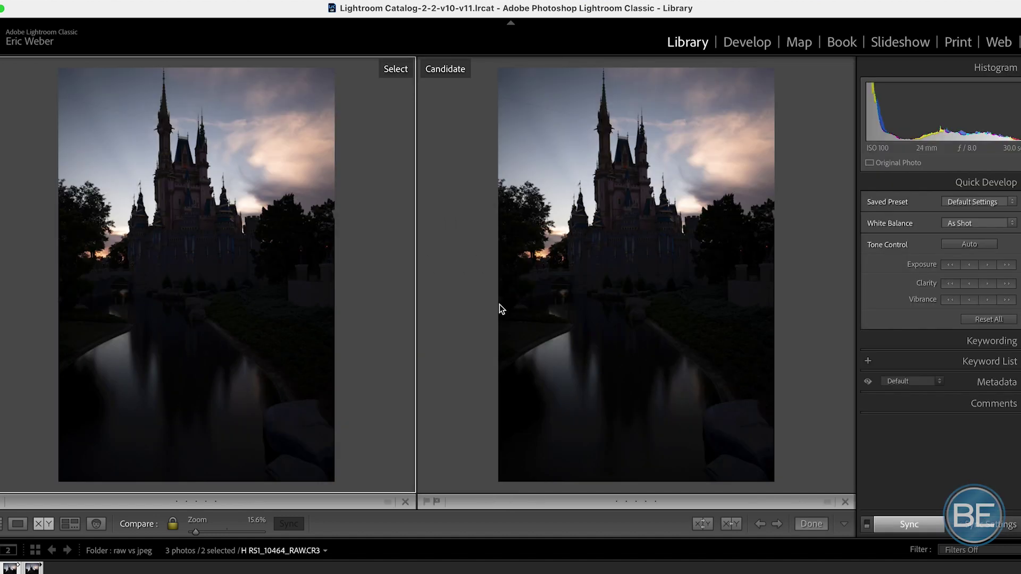
Make the bright edited RAW the active Candidate and open it in Develop with D.
left_click(800, 168)
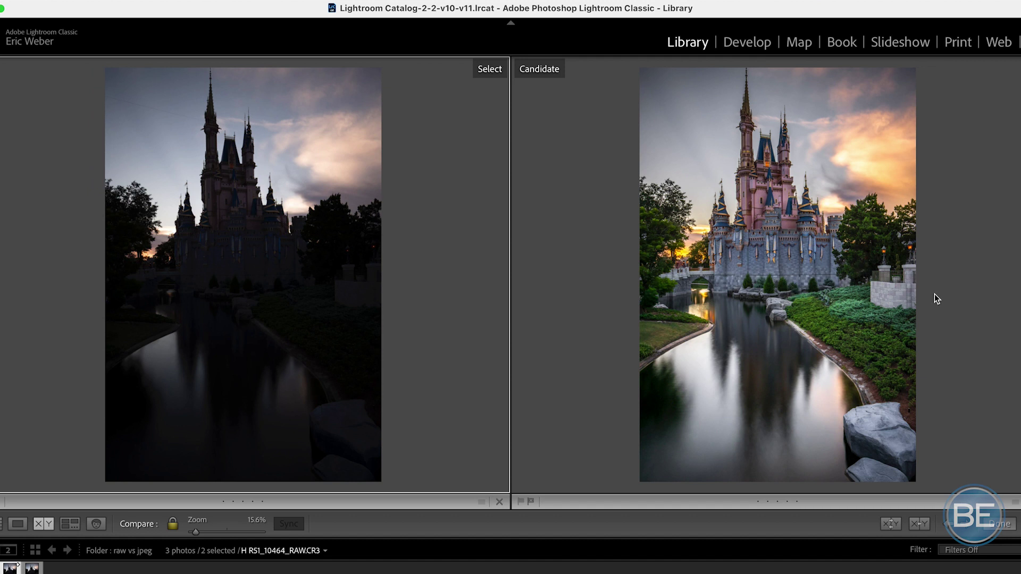
key("d")
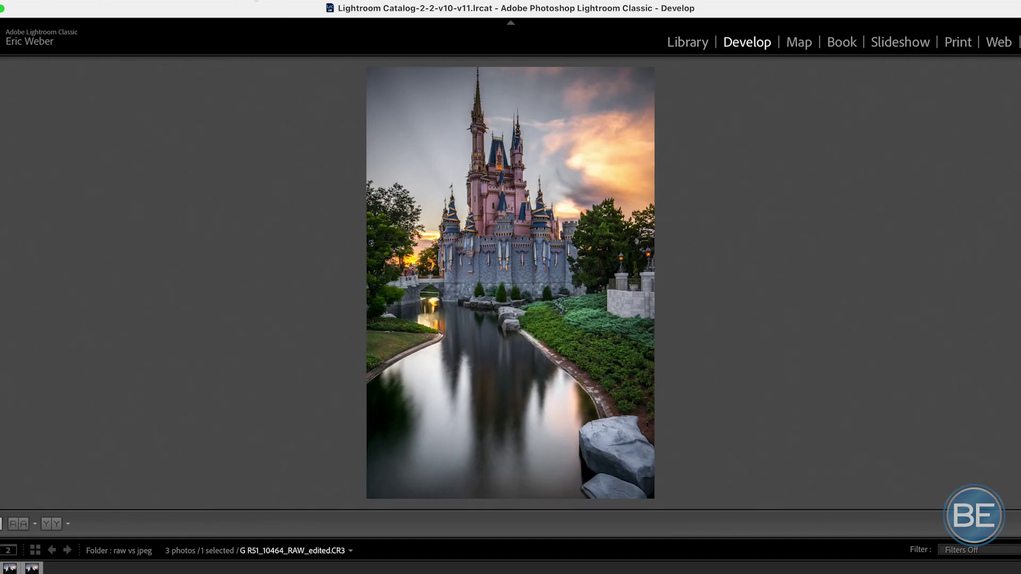
Copy all of the edited castle RAW's develop settings.
left_click(223, 5)
left_click(263, 82)
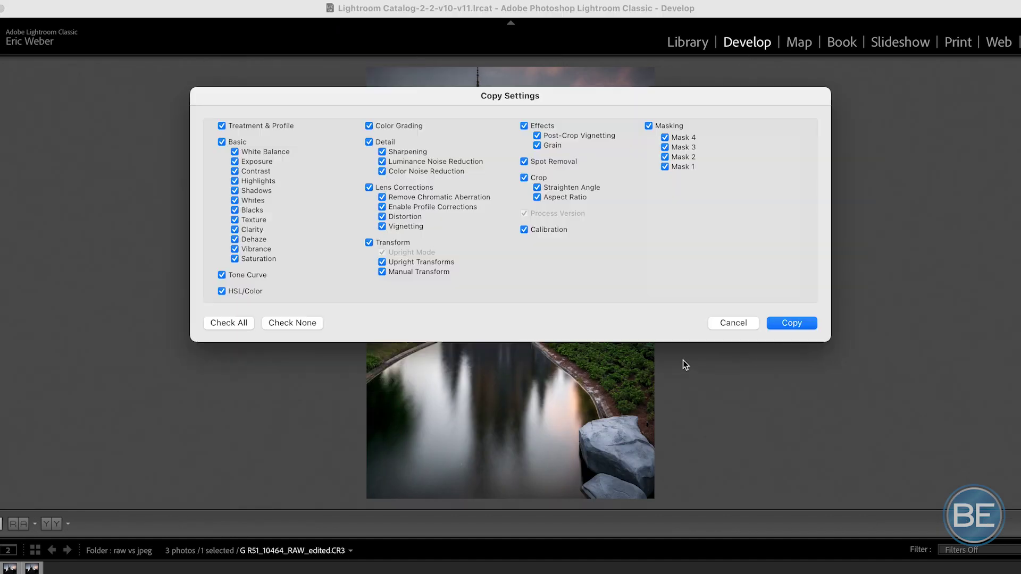
left_click(790, 323)
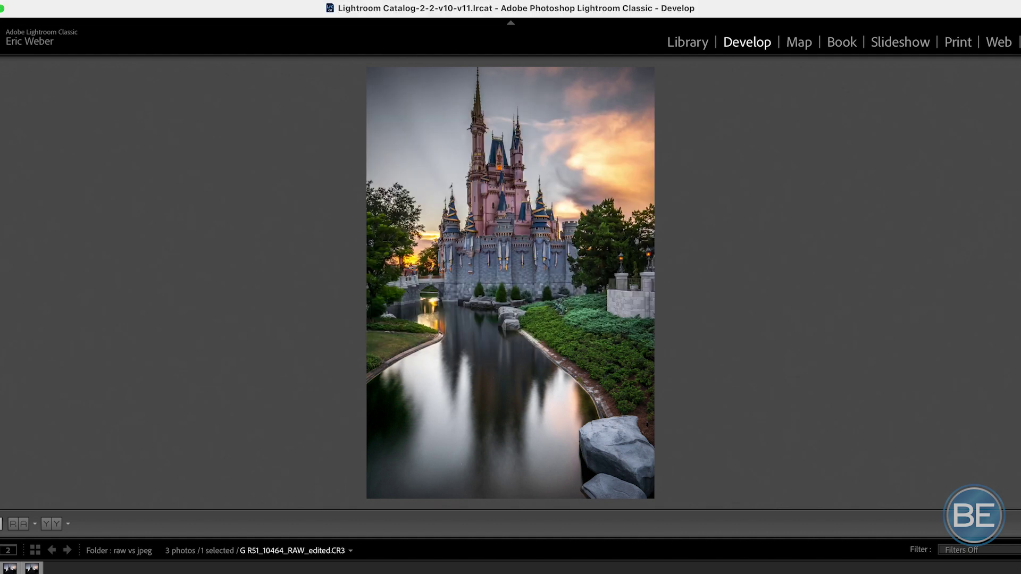
Paste the settings onto the JPEG and compare both photos, zoomed on the castle wall.
left_click(32, 567)
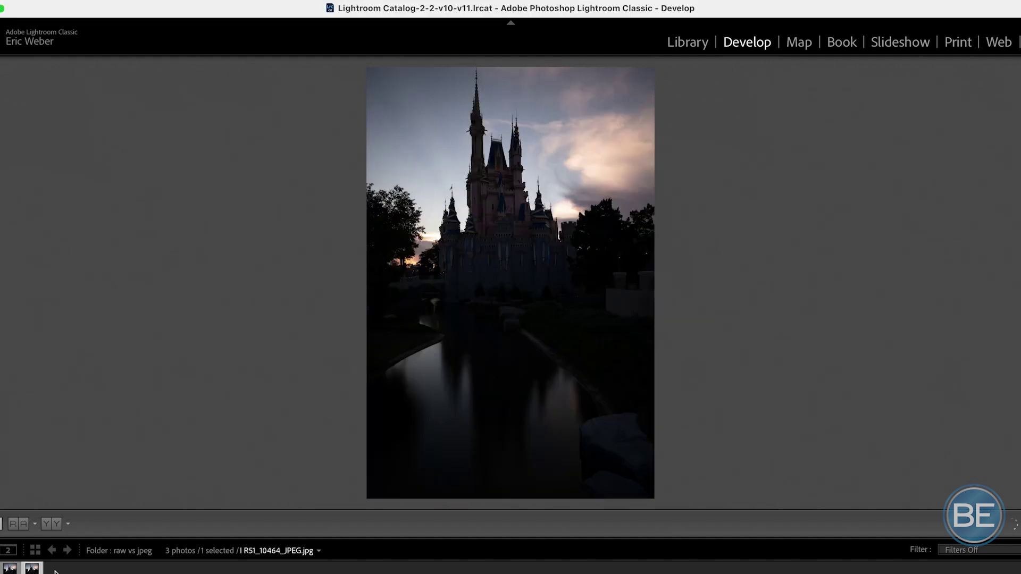
left_click(224, 5)
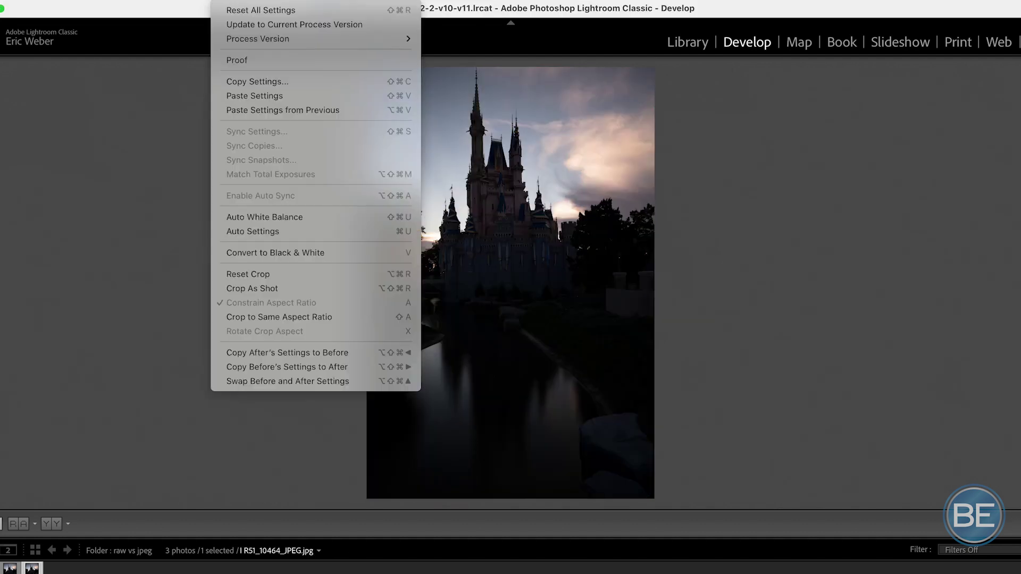
left_click(262, 96)
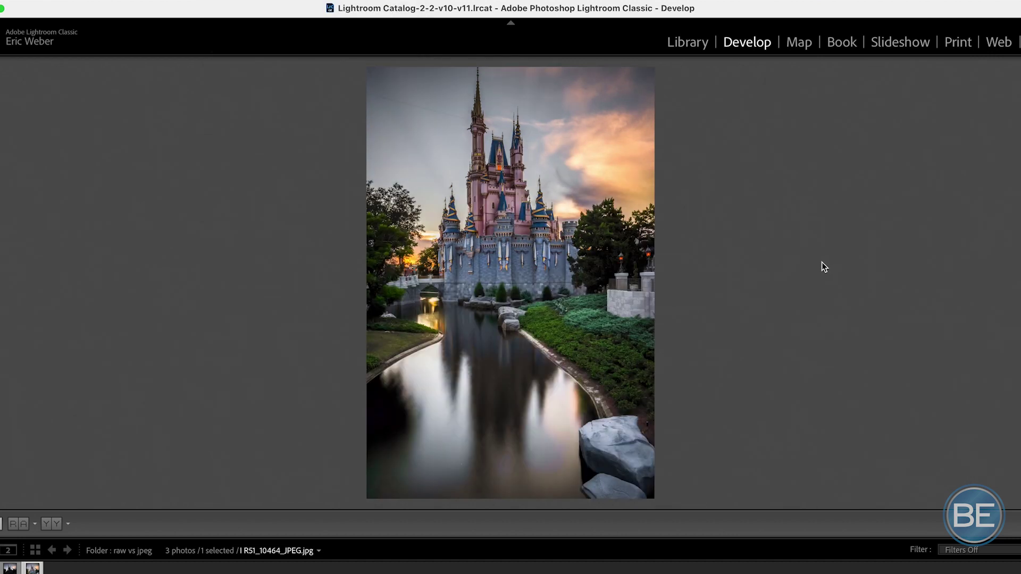
key("c")
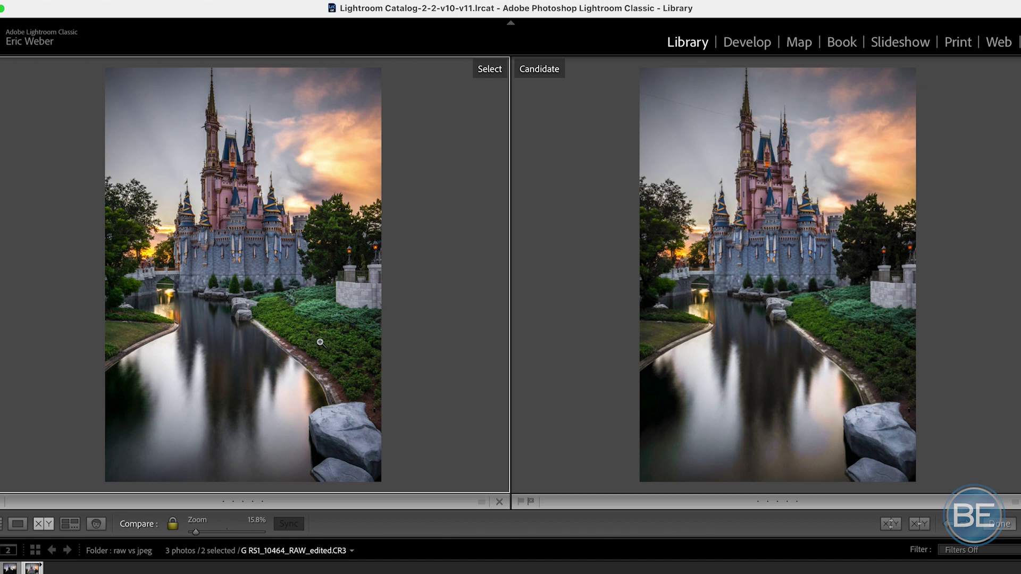
left_click(237, 220)
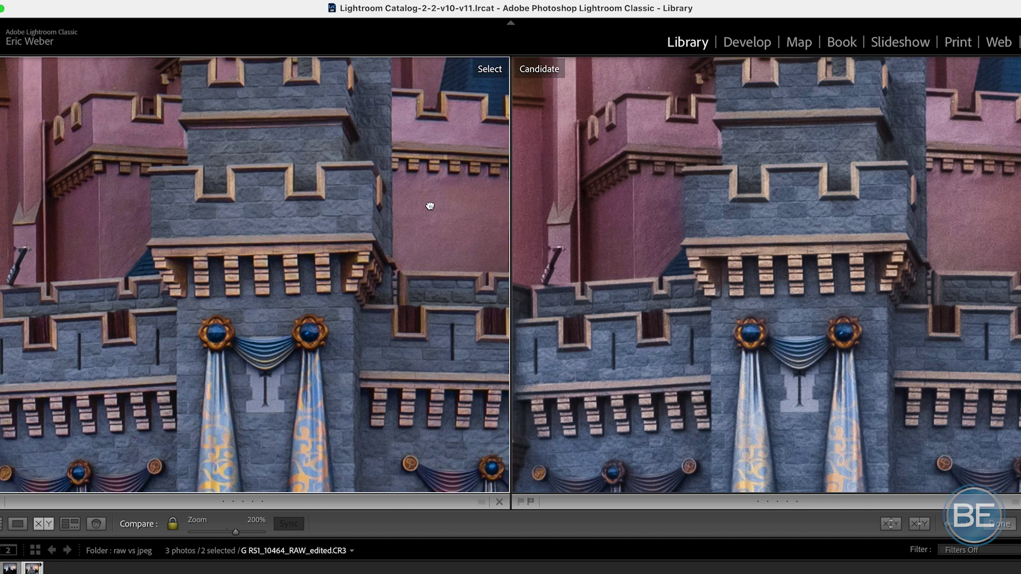
Pan both 200% views across the castle walls, upper castle and lower curtains.
left_click_drag(428, 205, 244, 230)
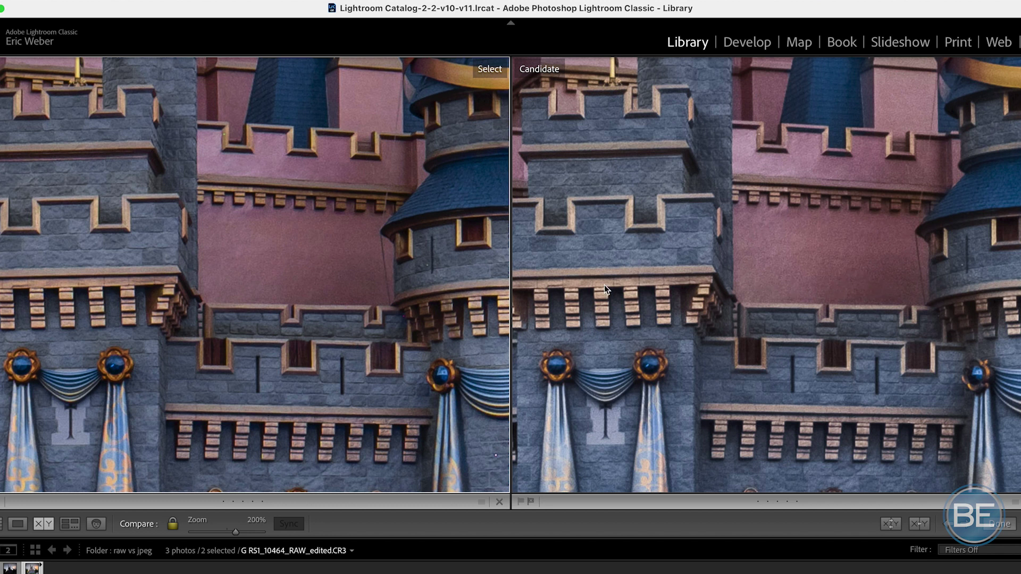
left_click_drag(362, 170, 454, 192)
left_click_drag(226, 252, 399, 163)
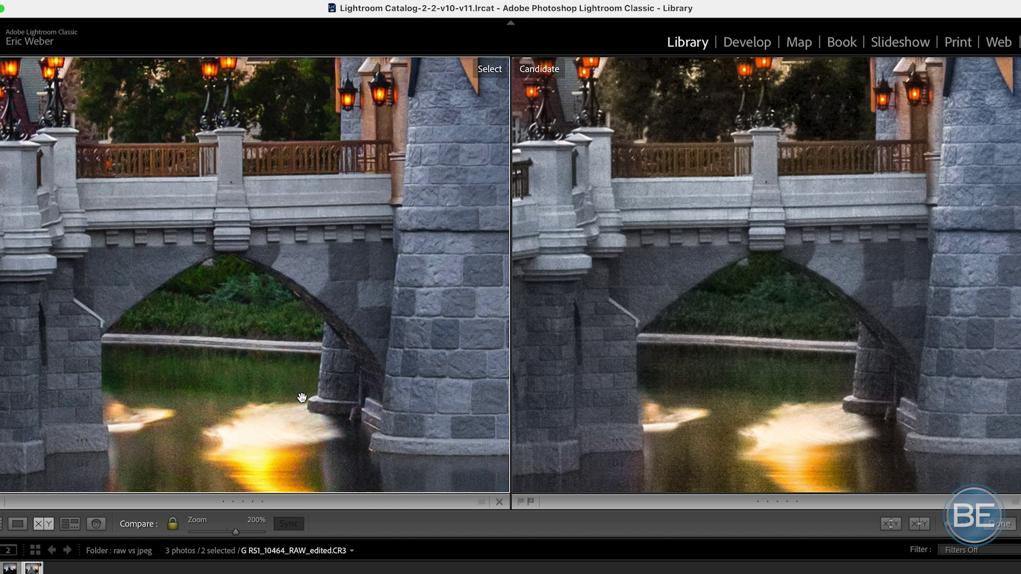
Examine the trees, greenery and lamp posts at 200%, then return both photos to fit.
left_click_drag(303, 397, 180, 406)
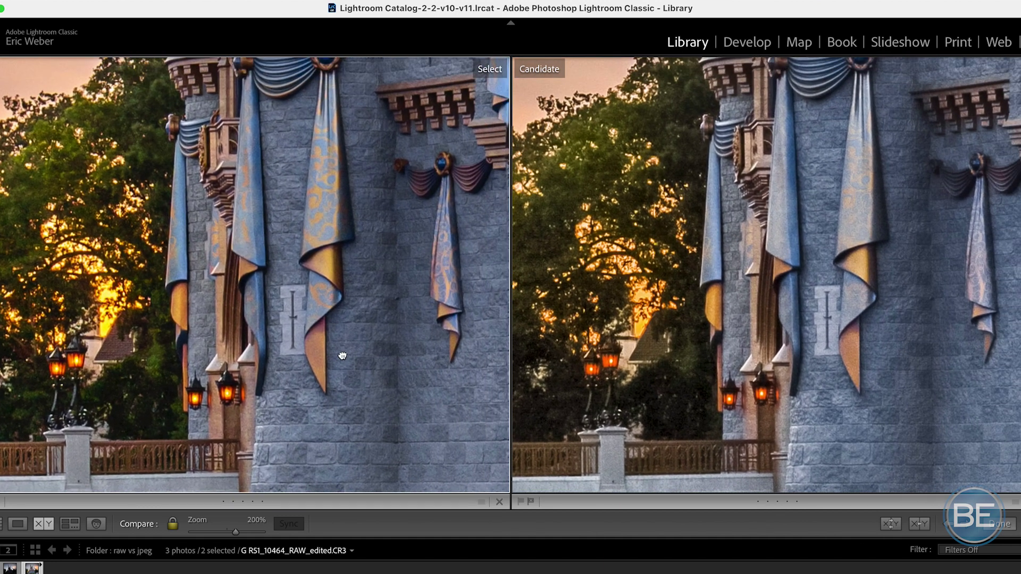
left_click(342, 353)
left_click(311, 351)
left_click_drag(260, 389, 253, 396)
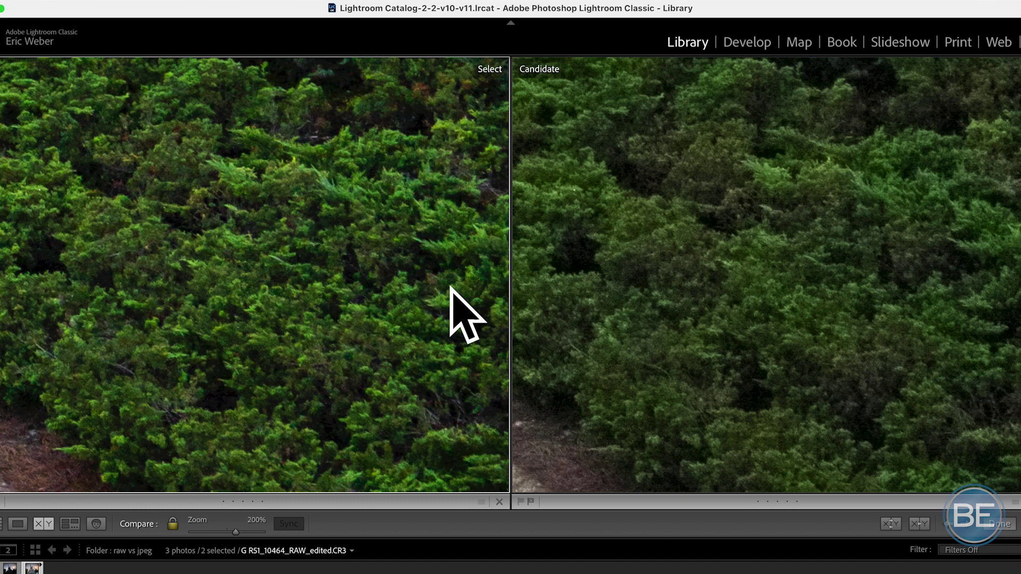
left_click(287, 312)
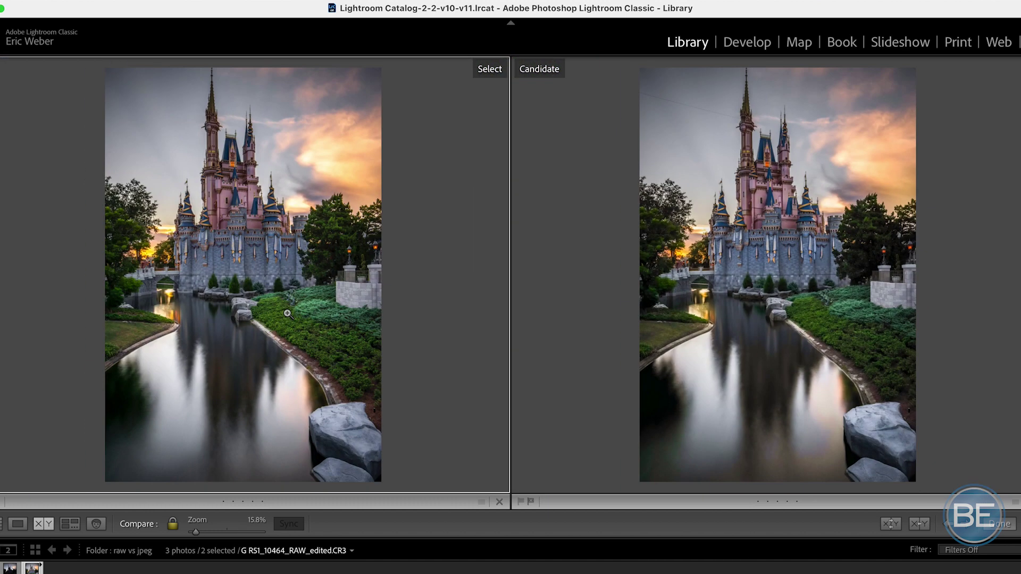
left_click(286, 320)
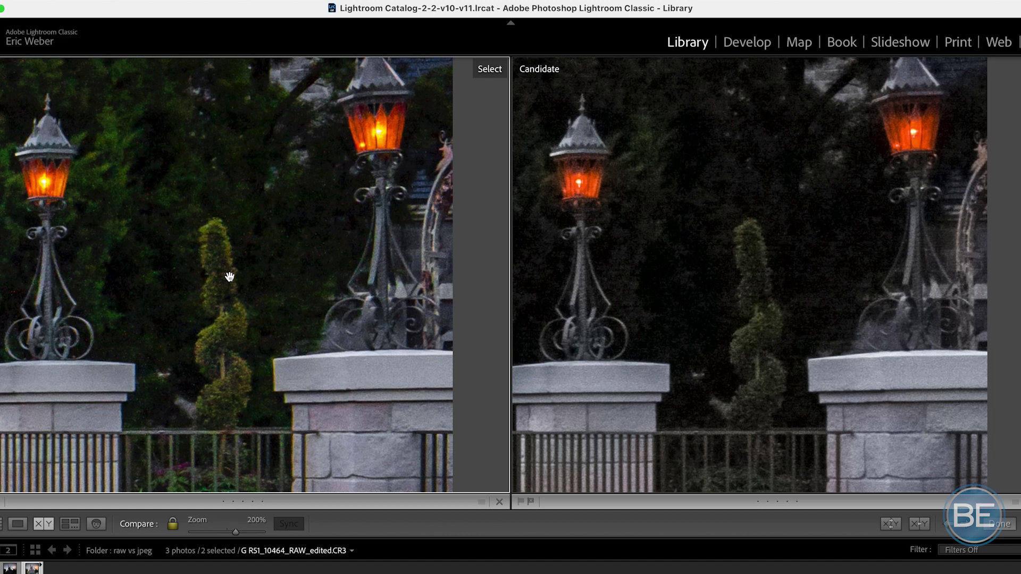
left_click(172, 323)
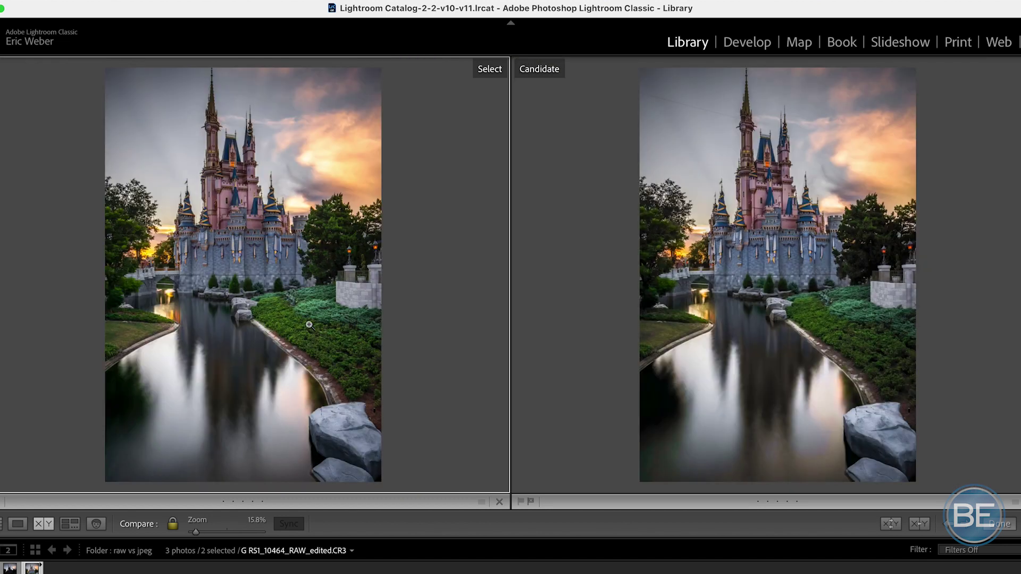